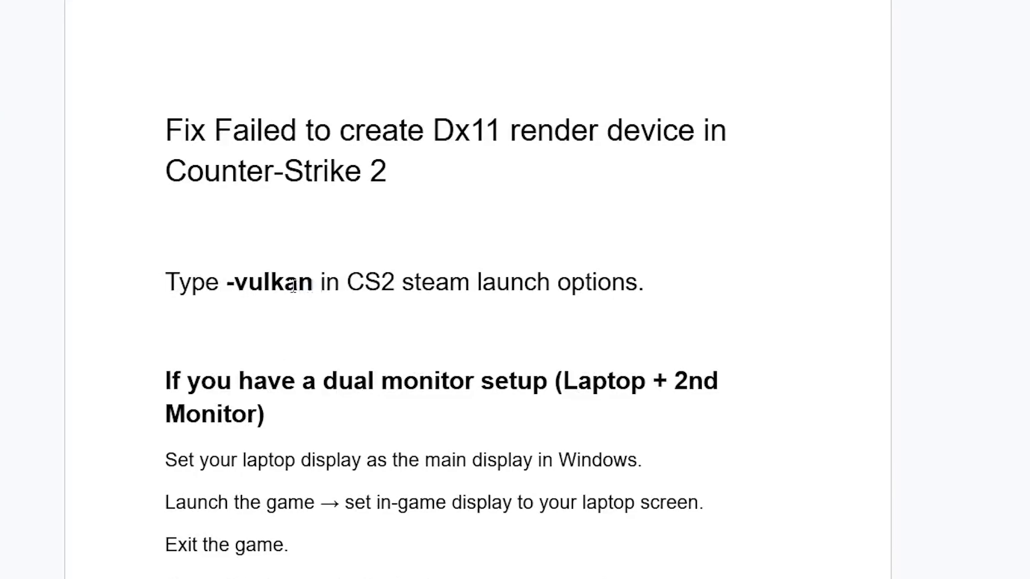
Select the bold '-vulkan' launch option text in the Google Docs fix guide.
{"action": "left_click_drag", "start_coordinate": [294, 286], "coordinate": [220, 287]}
{"action": "key", "text": "ctrl+c"}
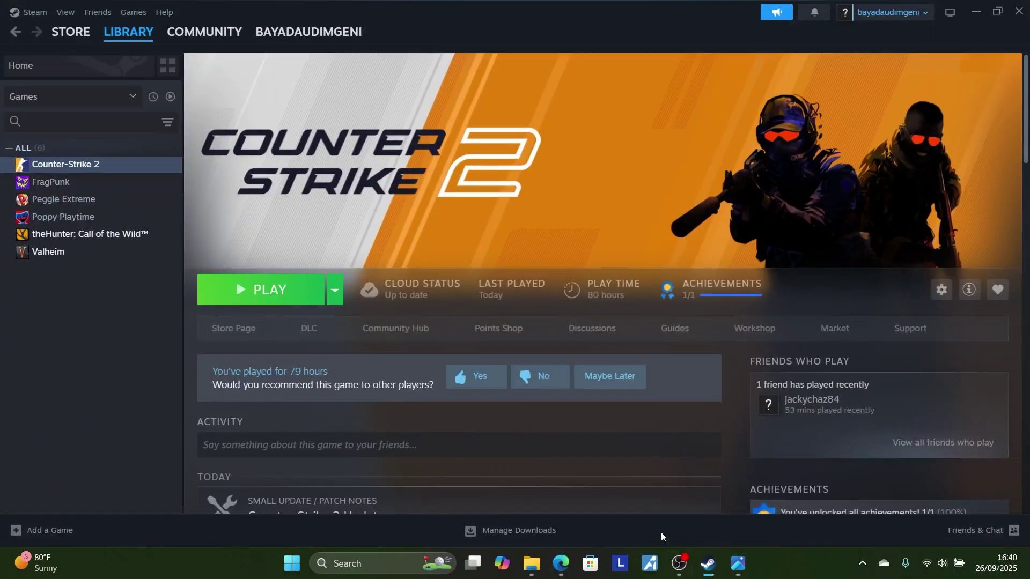
Copy '-vulkan' from the guide and paste it into Counter-Strike 2's Launch Options.
{"action": "right_click", "coordinate": [100, 168]}
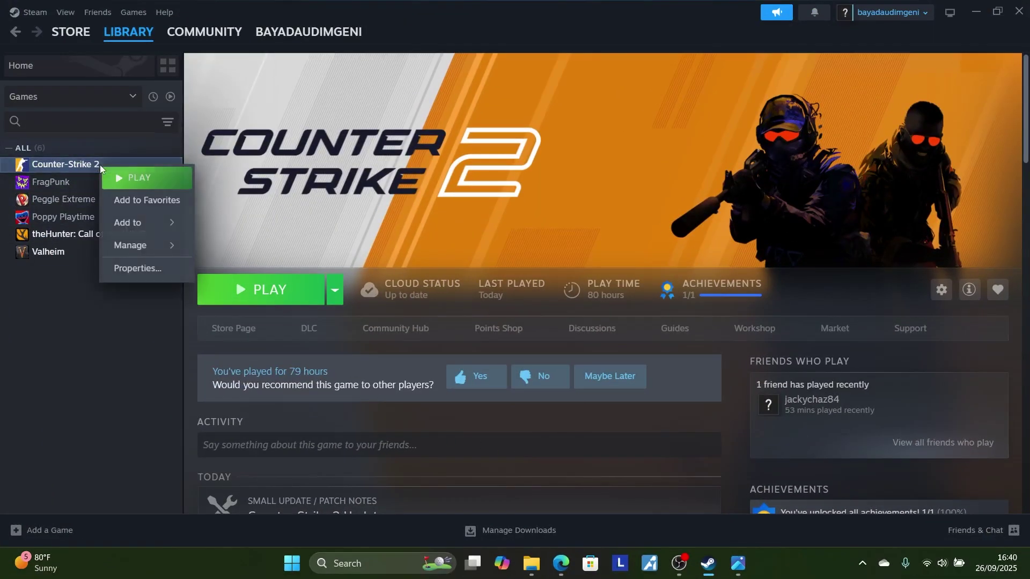
{"action": "left_click", "coordinate": [125, 268]}
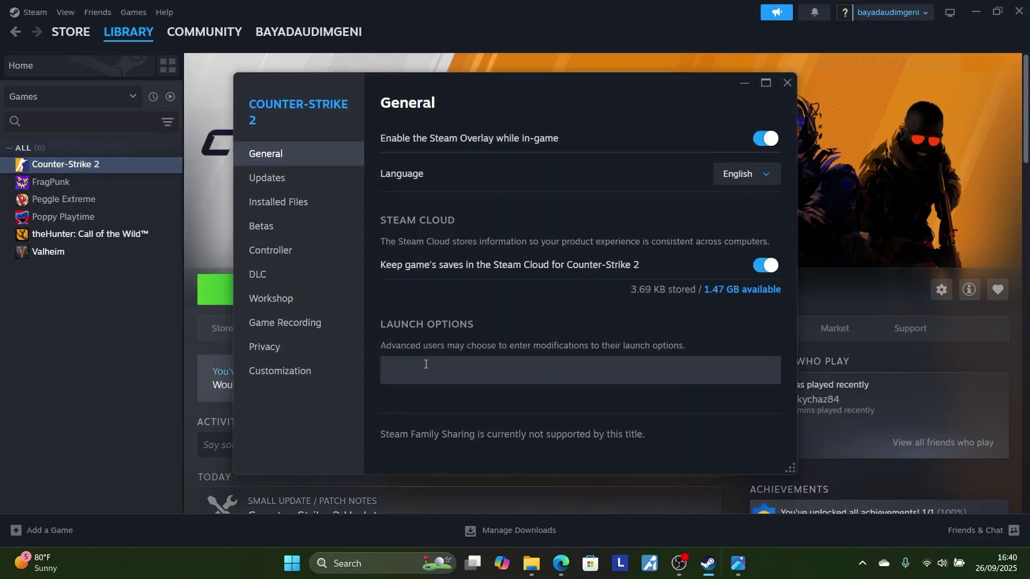
{"action": "left_click", "coordinate": [426, 364]}
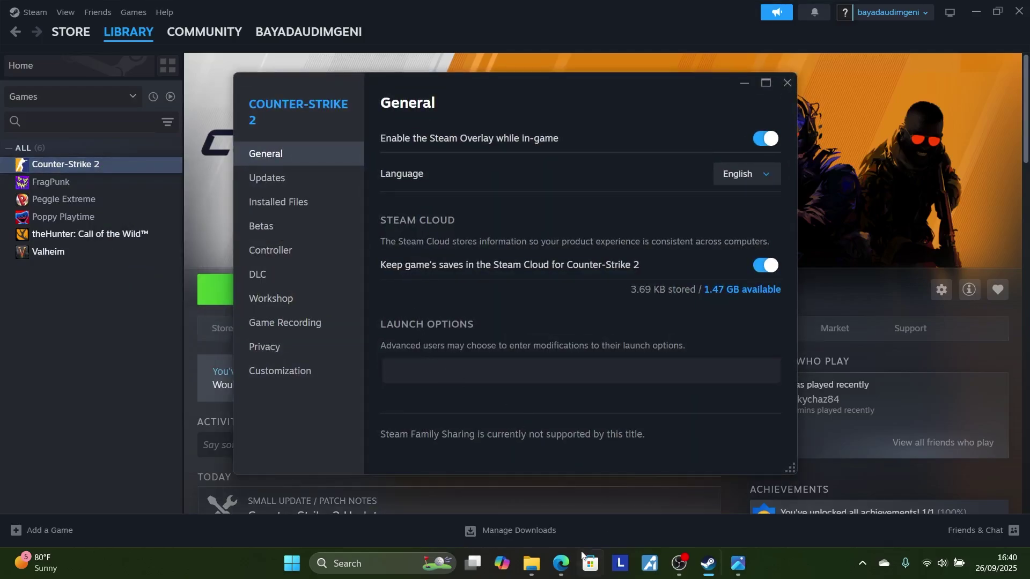
{"action": "left_click", "coordinate": [560, 563]}
{"action": "right_click", "coordinate": [345, 286]}
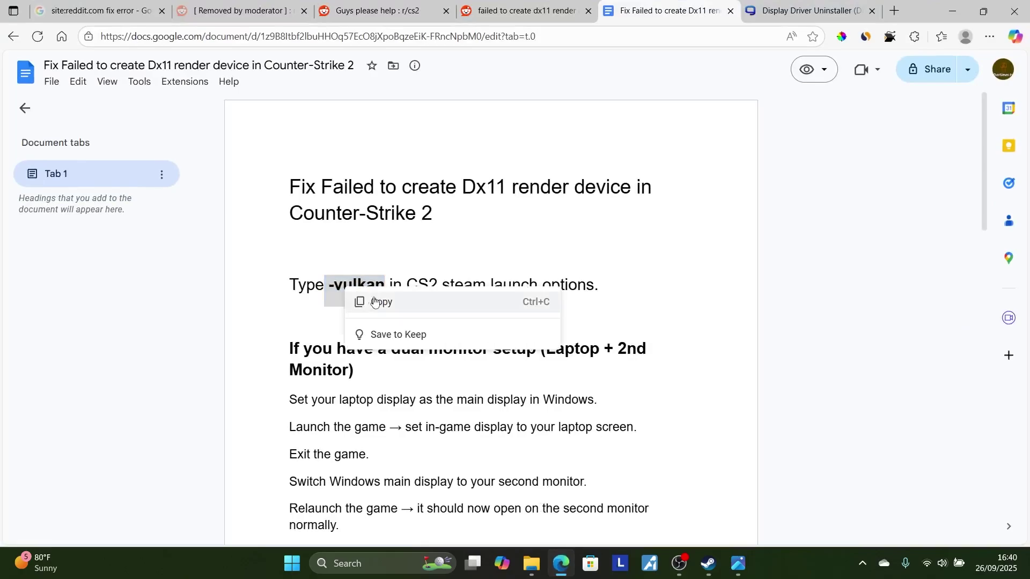
{"action": "left_click", "coordinate": [375, 301]}
{"action": "mouse_move", "coordinate": [710, 566]}
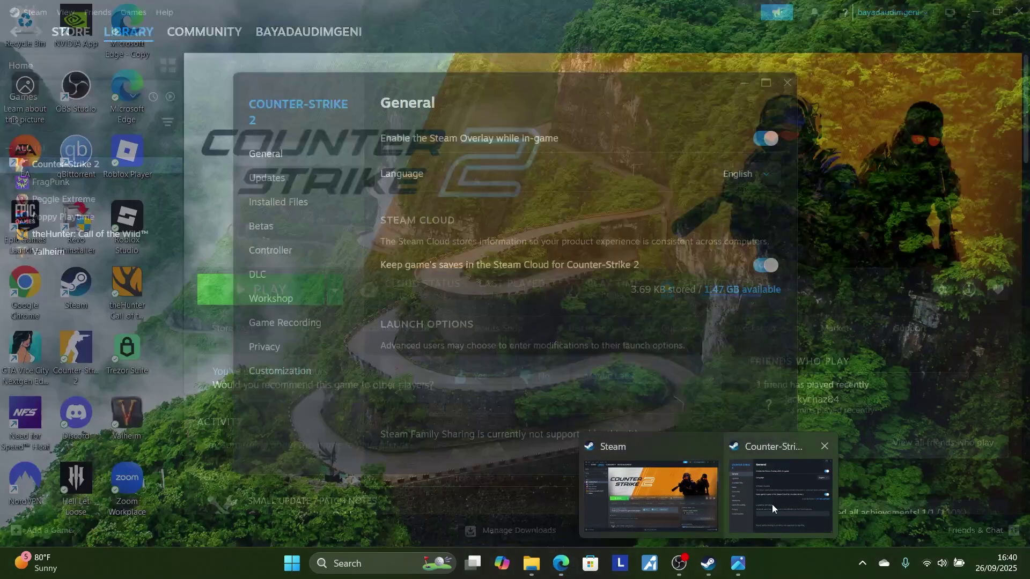
{"action": "left_click", "coordinate": [773, 504]}
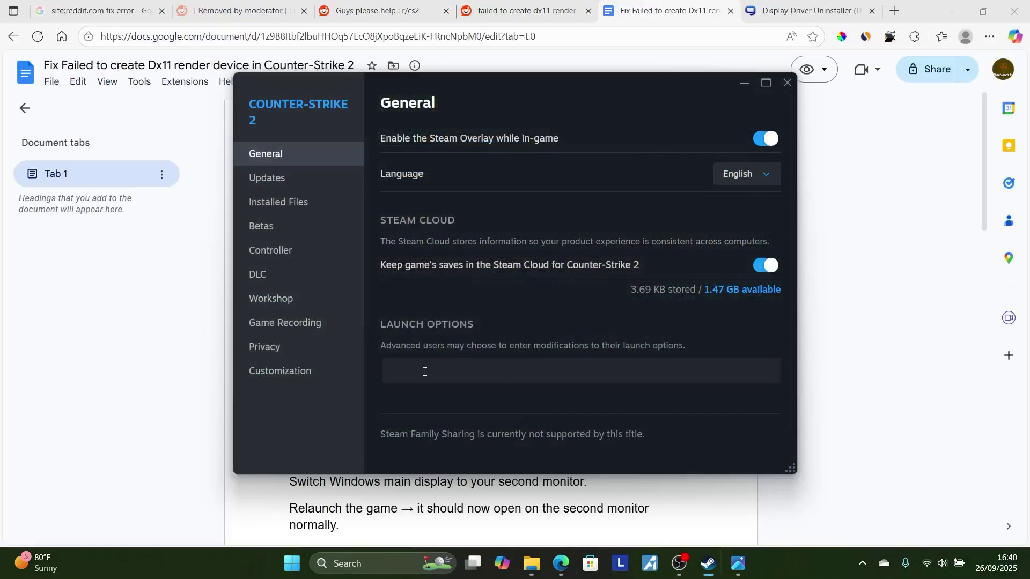
{"action": "key", "text": "ctrl+v"}
Delete '-vulkan' from CS2's launch options, close Properties, and highlight the guide's dual-monitor steps.
{"action": "left_click_drag", "start_coordinate": [466, 373], "coordinate": [392, 371]}
{"action": "key", "text": "BackSpace"}
{"action": "left_click", "coordinate": [788, 82]}
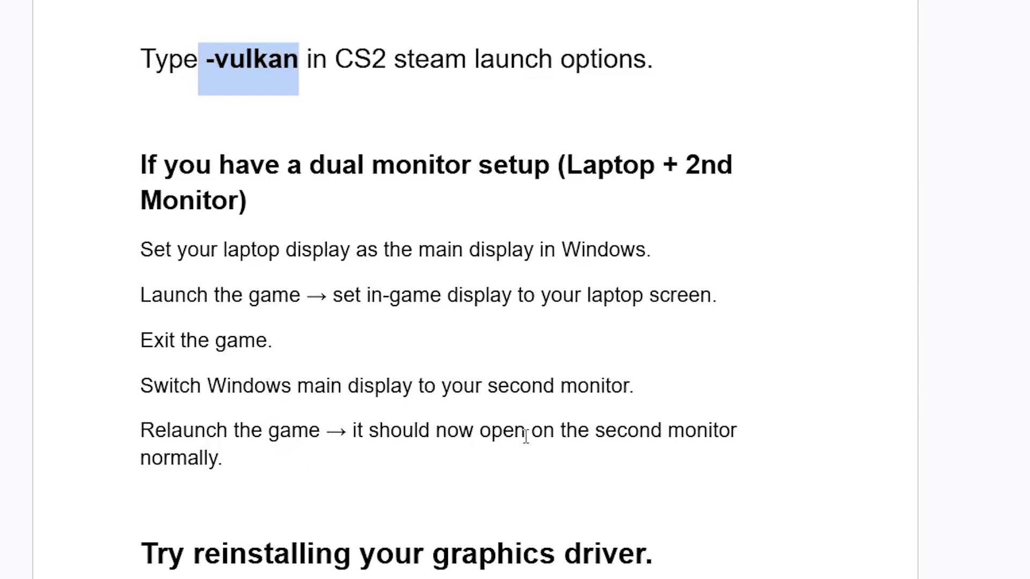
{"action": "left_click_drag", "start_coordinate": [263, 462], "coordinate": [135, 254]}
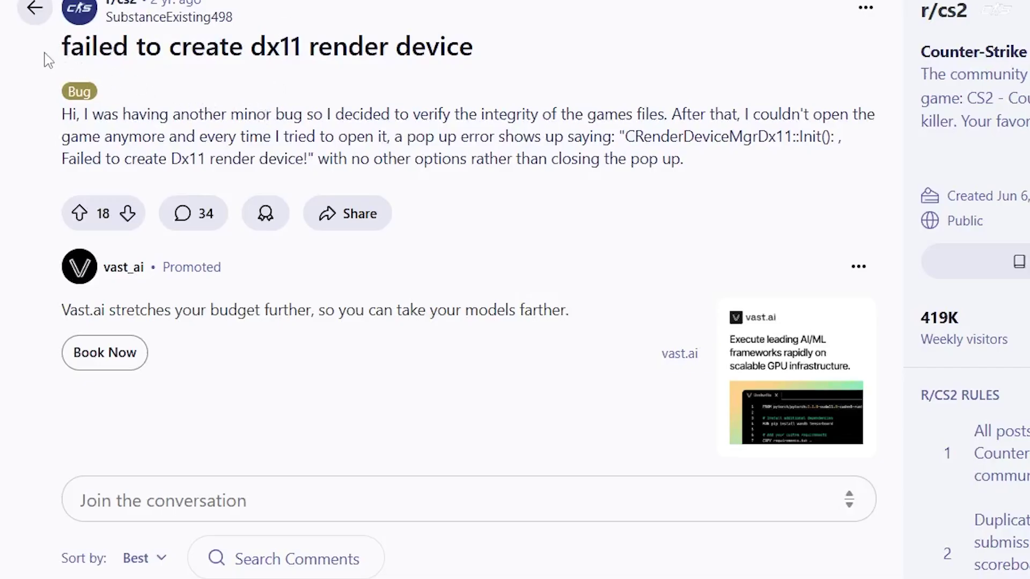
Select the 'failed to create dx11 render device' post title, then highlight the dual-monitor solution comment.
{"action": "left_click_drag", "start_coordinate": [59, 51], "coordinate": [439, 50]}
{"action": "left_click_drag", "start_coordinate": [439, 97], "coordinate": [479, 105]}
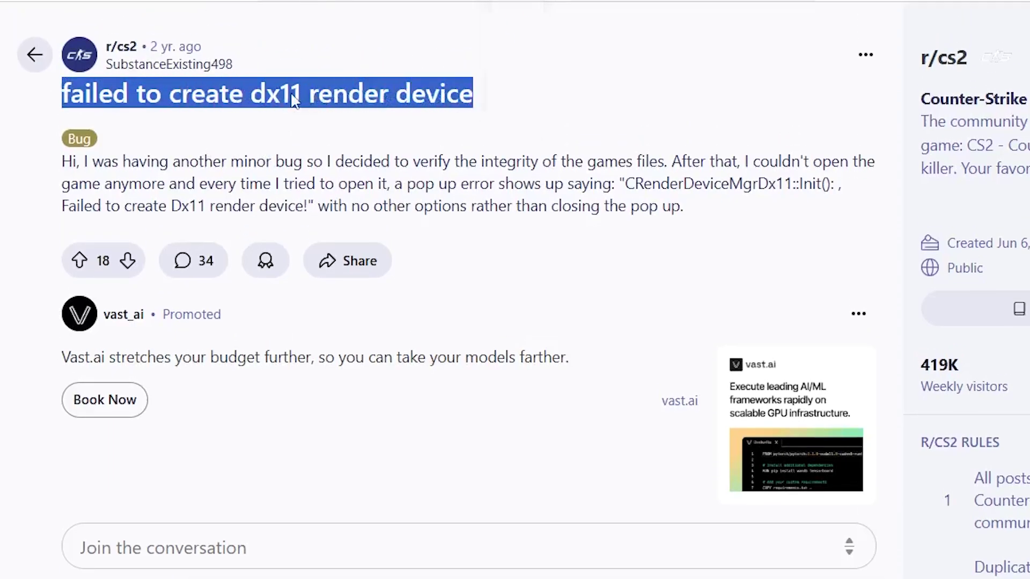
{"action": "left_click", "coordinate": [261, 95]}
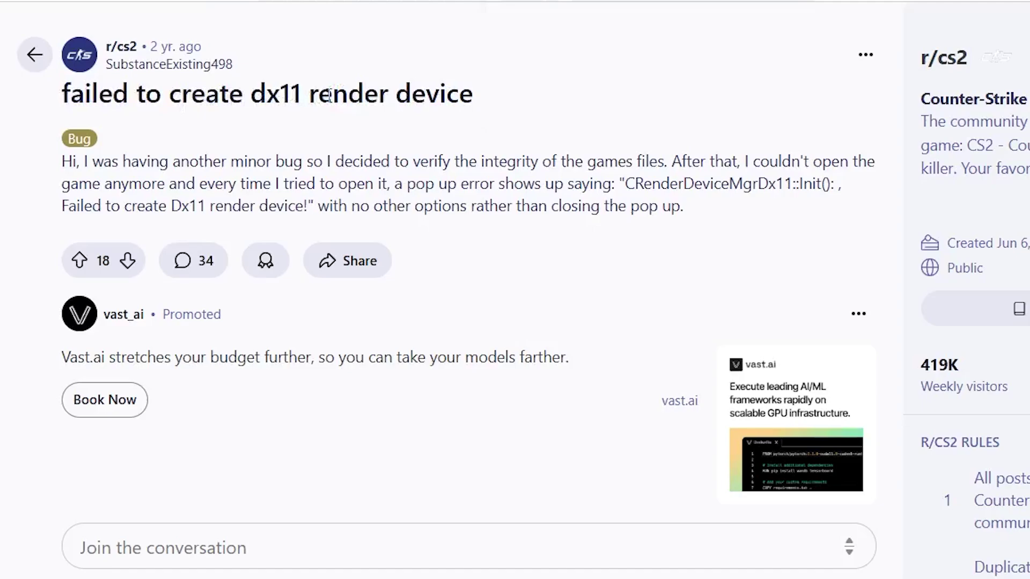
{"action": "scroll", "coordinate": [408, 138], "scroll_direction": "down", "scroll_amount": 10}
{"action": "scroll", "coordinate": [409, 134], "scroll_direction": "up", "scroll_amount": 2}
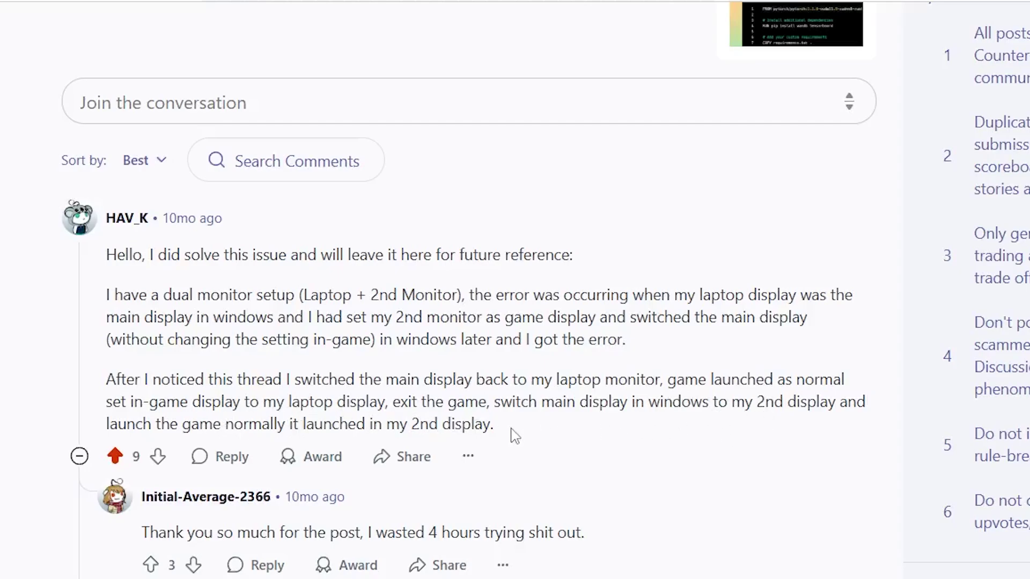
{"action": "left_click_drag", "start_coordinate": [511, 432], "coordinate": [110, 252]}
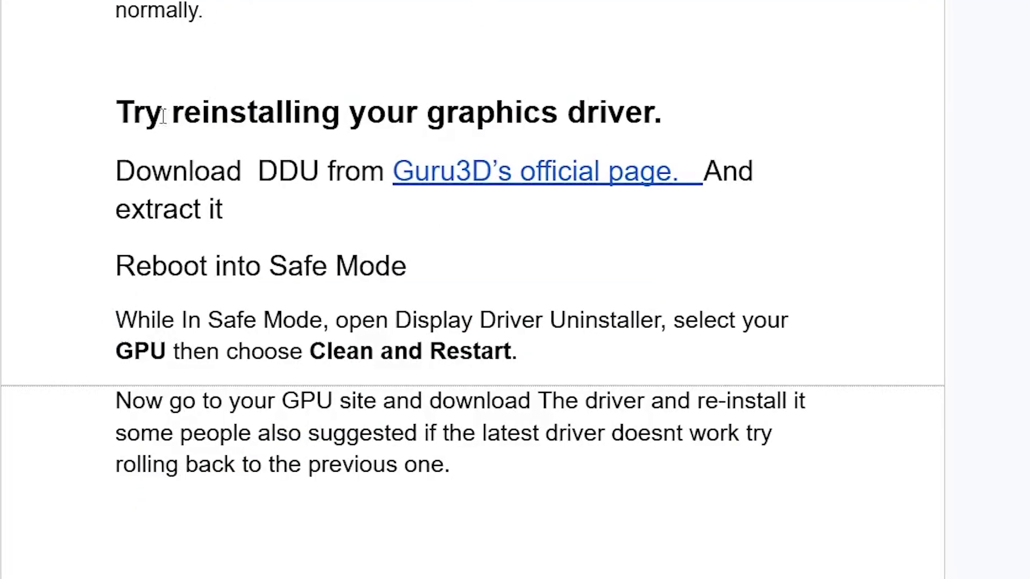
Highlight the guide's 'Try reinstalling your graphics driver.' heading and scroll up toward the Guru3D link.
{"action": "left_click_drag", "start_coordinate": [693, 112], "coordinate": [103, 98]}
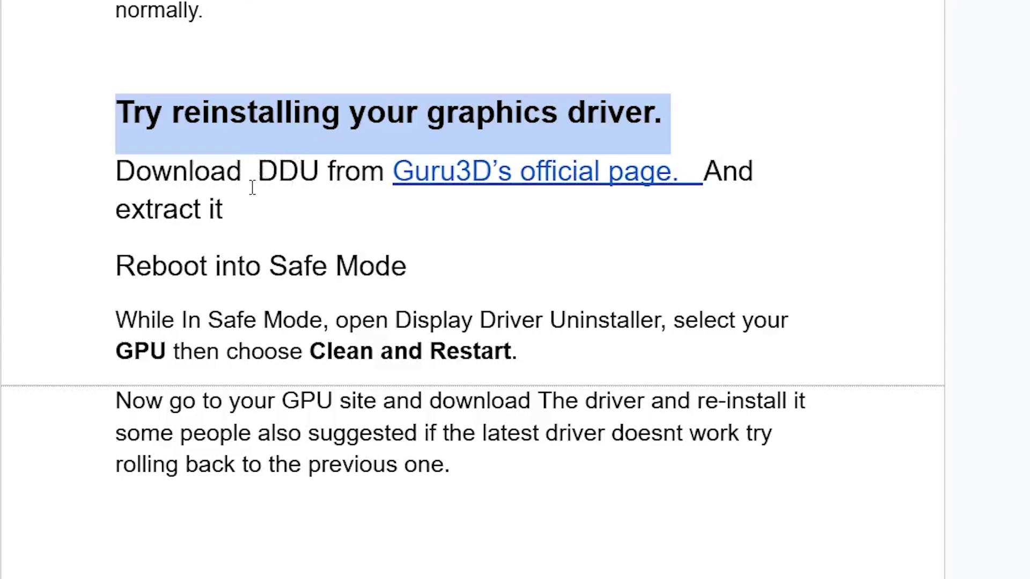
{"action": "scroll", "coordinate": [253, 188], "scroll_direction": "up", "scroll_amount": 2}
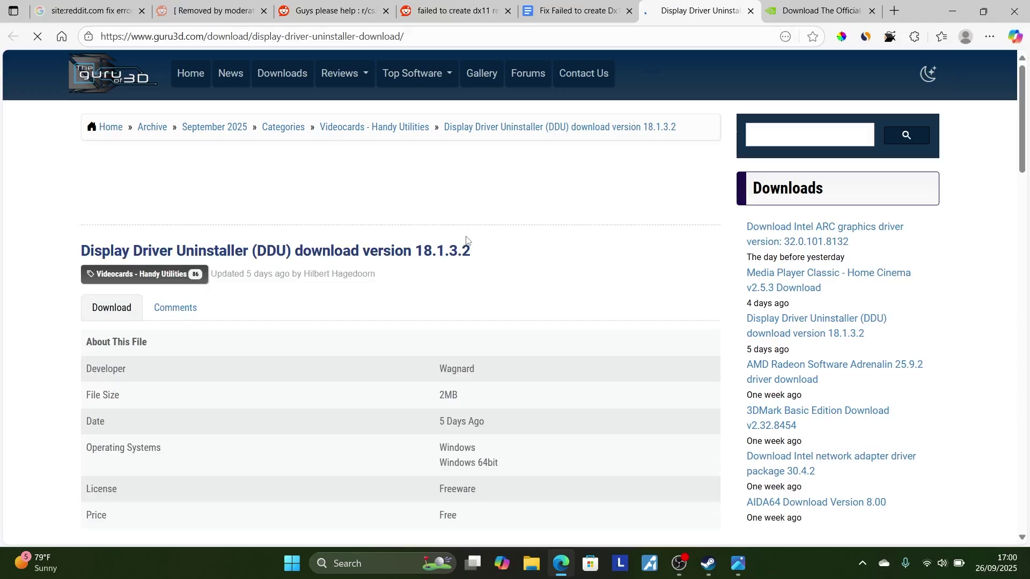
Scroll to the DDU 18.1.3.2 download mirrors on Guru3D, then minimize the browser.
{"action": "scroll", "coordinate": [466, 240], "scroll_direction": "down", "scroll_amount": 3}
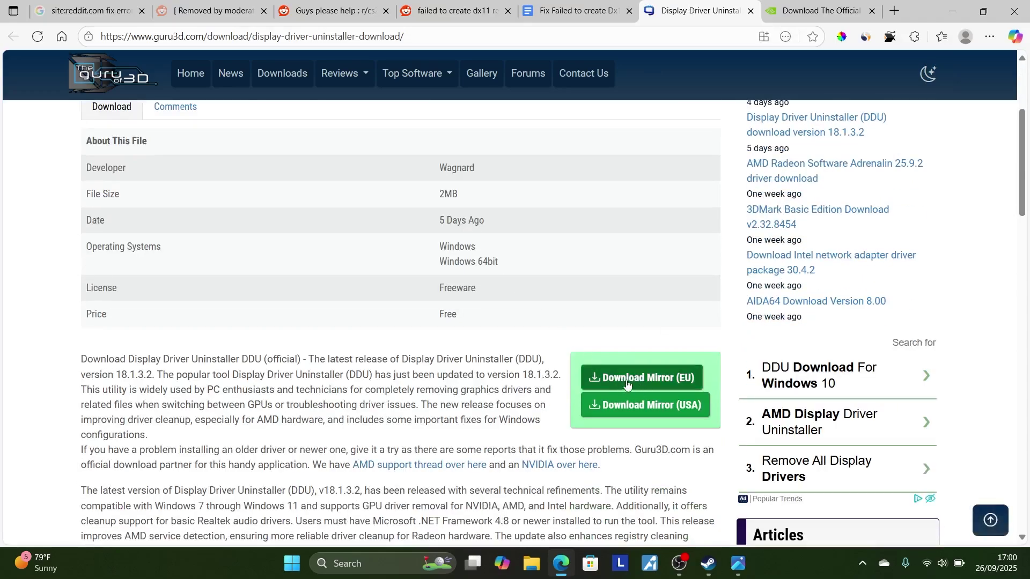
{"action": "left_click", "coordinate": [952, 13]}
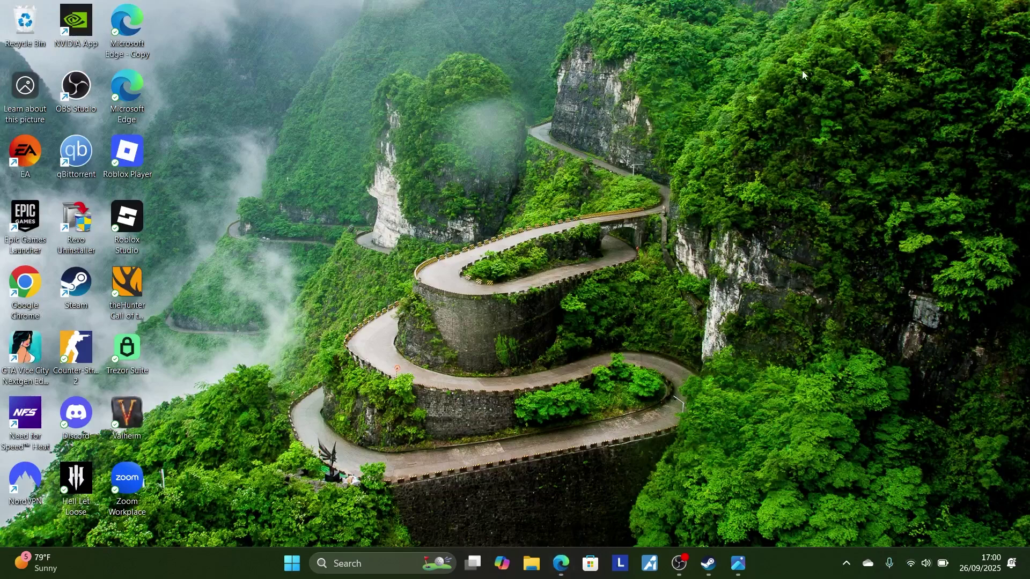
Open Downloads > [Guru3D]-DDU > DDU v18.1.3.2 in File Explorer.
{"action": "key", "text": "super+e"}
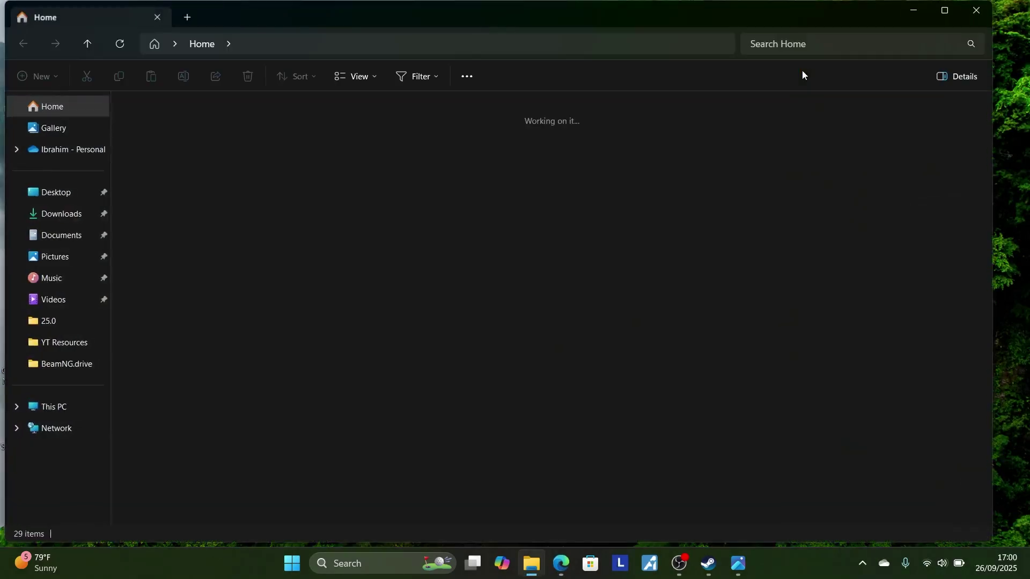
{"action": "left_click", "coordinate": [37, 218]}
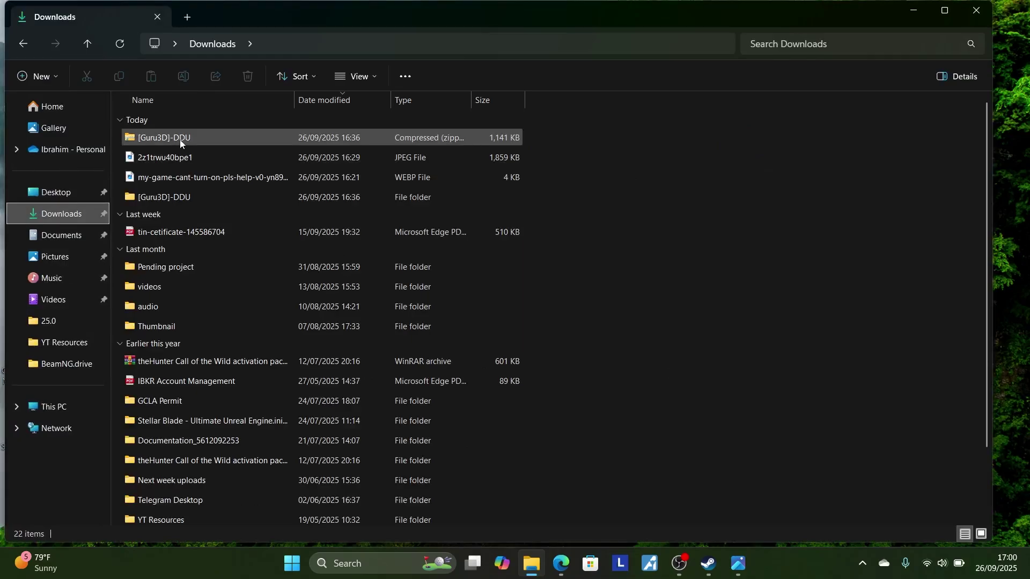
{"action": "double_click", "coordinate": [218, 201]}
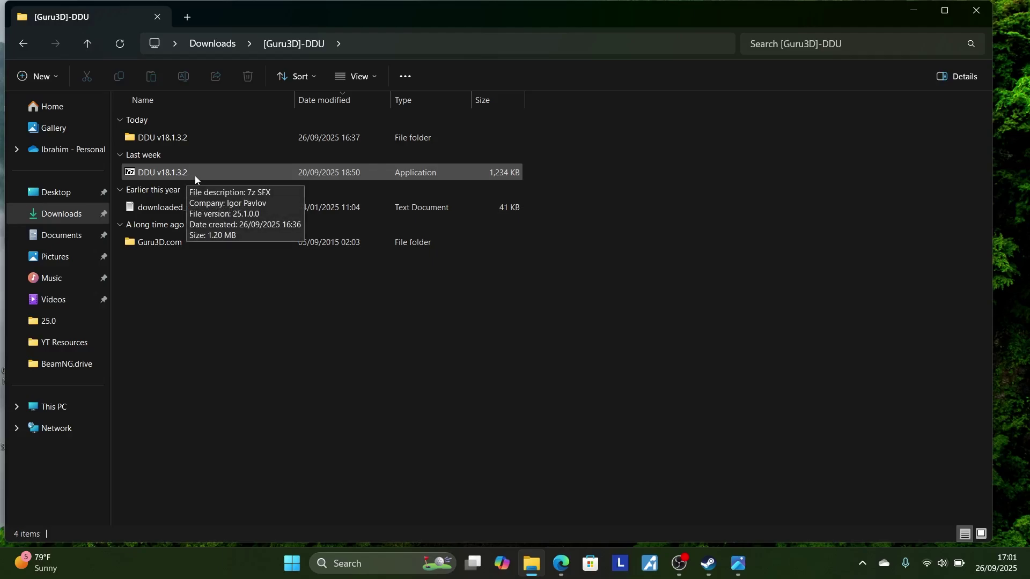
{"action": "double_click", "coordinate": [211, 139]}
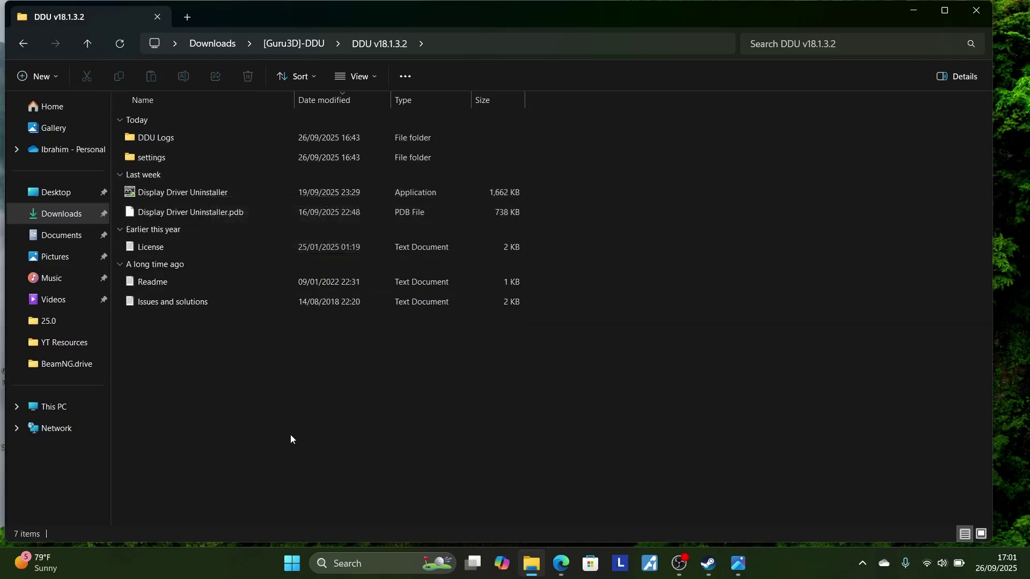
Enable Safe boot (Minimal) on System Configuration's Boot tab via msconfig and apply it.
{"action": "left_click", "coordinate": [380, 558]}
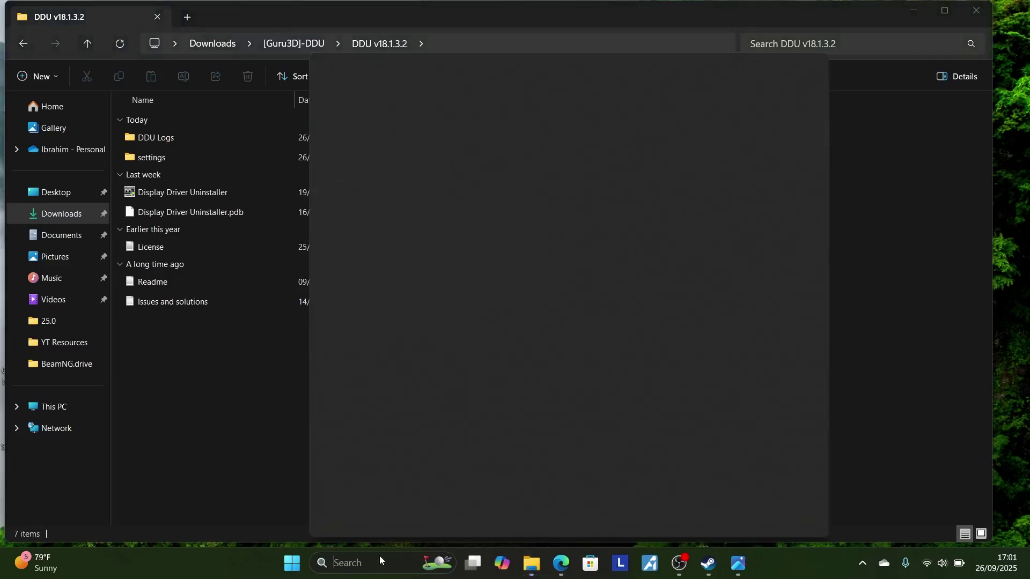
{"action": "type", "text": "msc"}
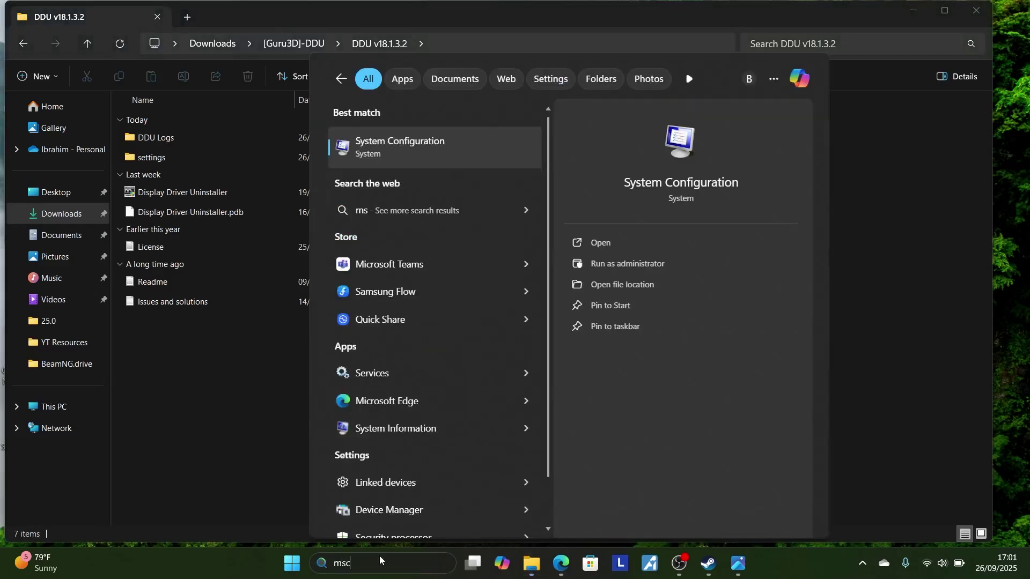
{"action": "type", "text": "on"}
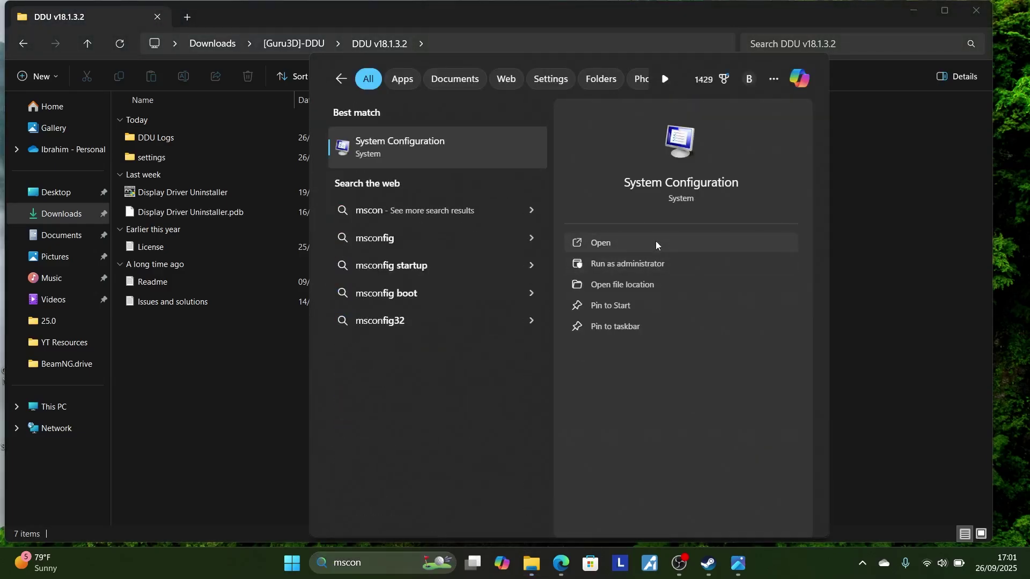
{"action": "left_click", "coordinate": [656, 240]}
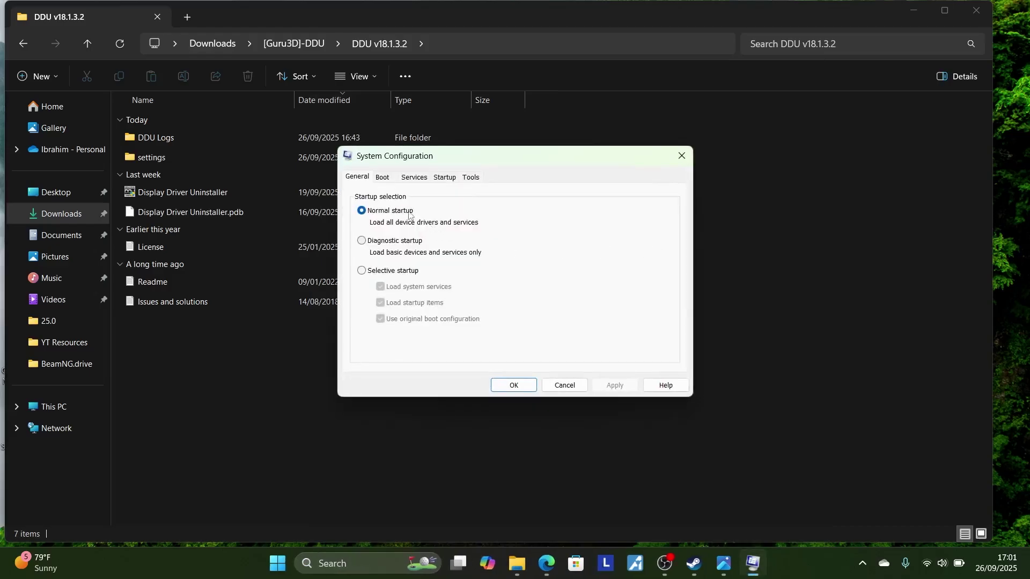
{"action": "left_click", "coordinate": [384, 178]}
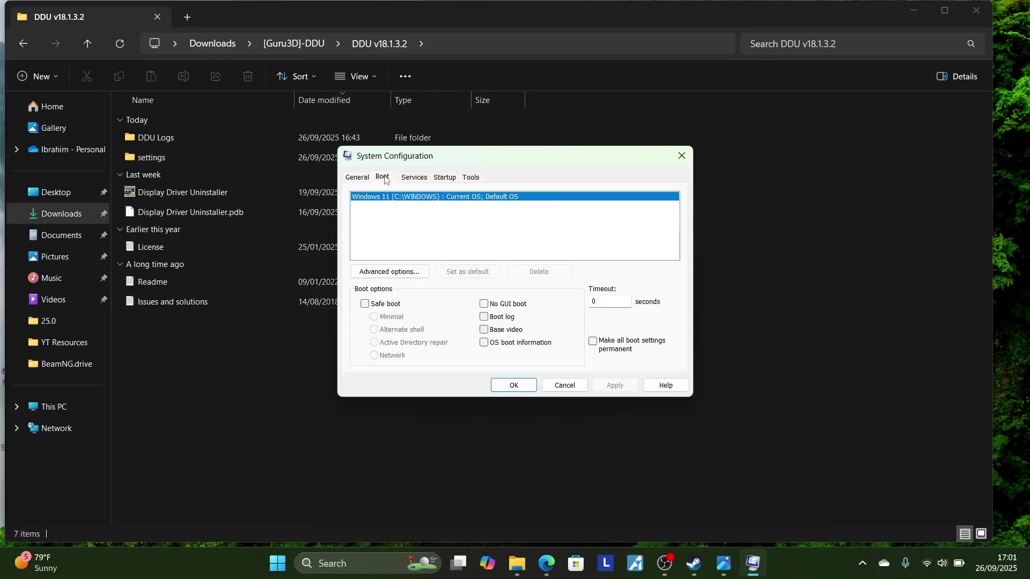
{"action": "left_click", "coordinate": [365, 304]}
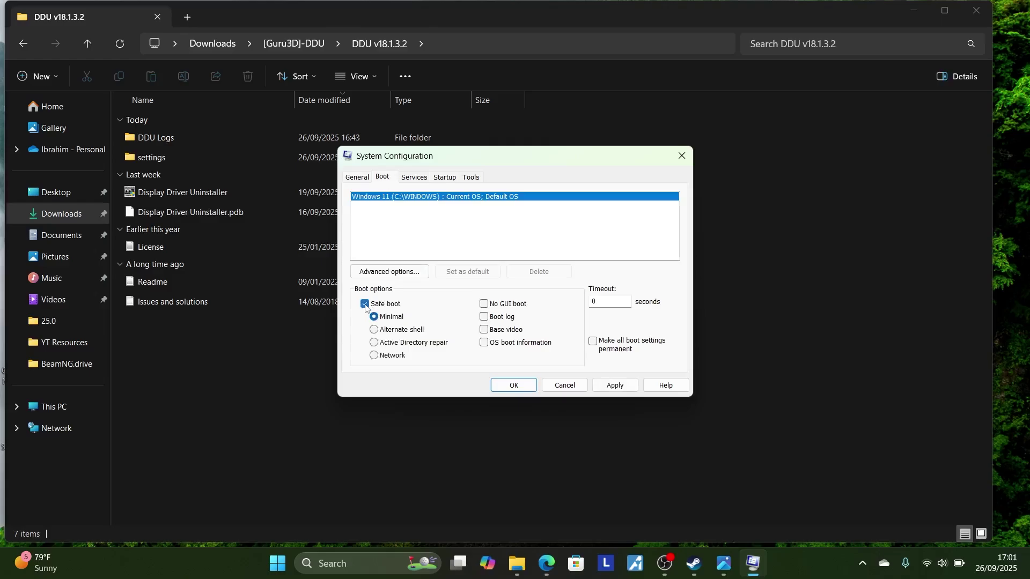
{"action": "left_click", "coordinate": [621, 389]}
{"action": "left_click", "coordinate": [690, 154]}
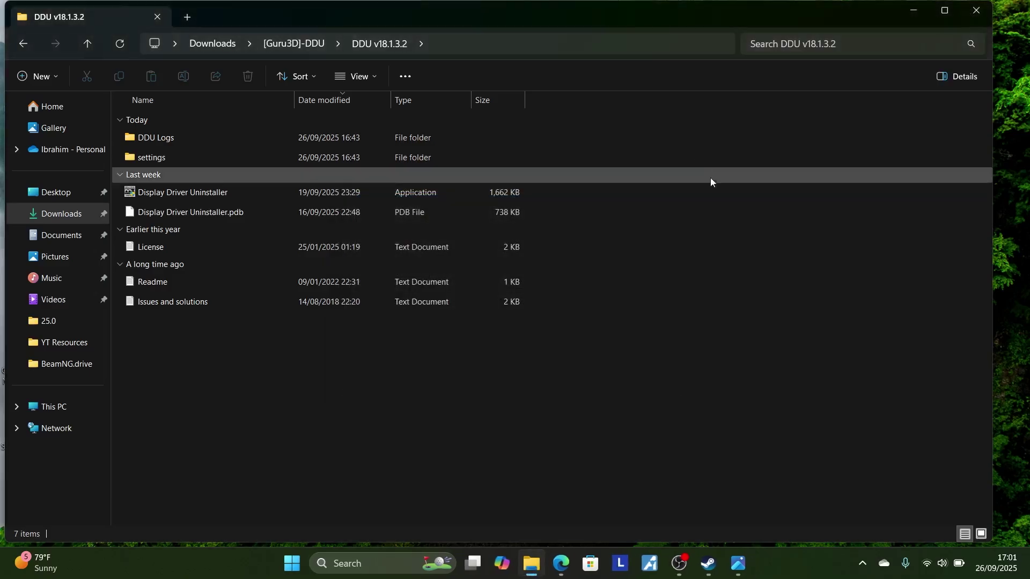
{"action": "double_click", "coordinate": [209, 196]}
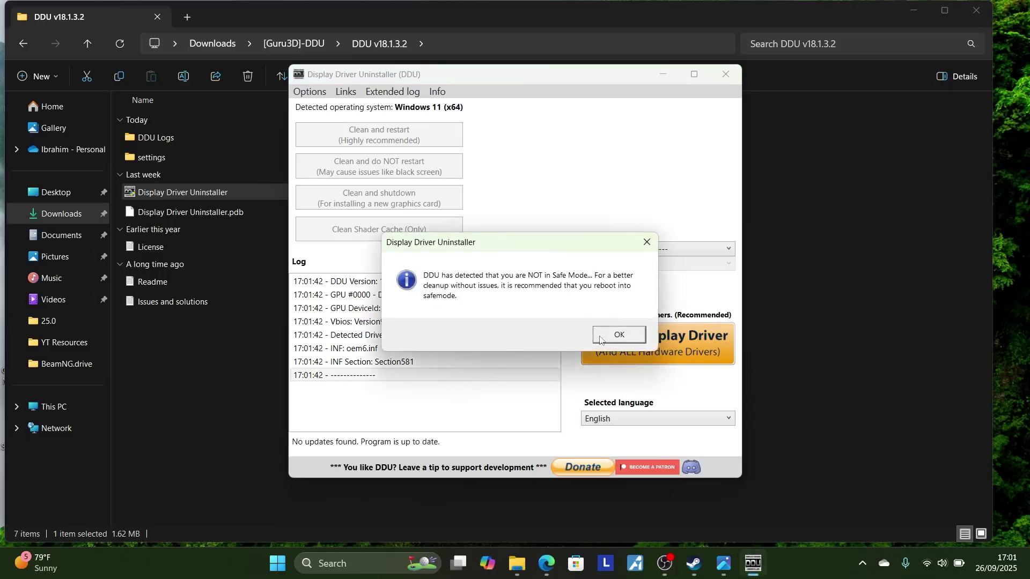
{"action": "left_click", "coordinate": [600, 338]}
{"action": "left_click", "coordinate": [631, 252]}
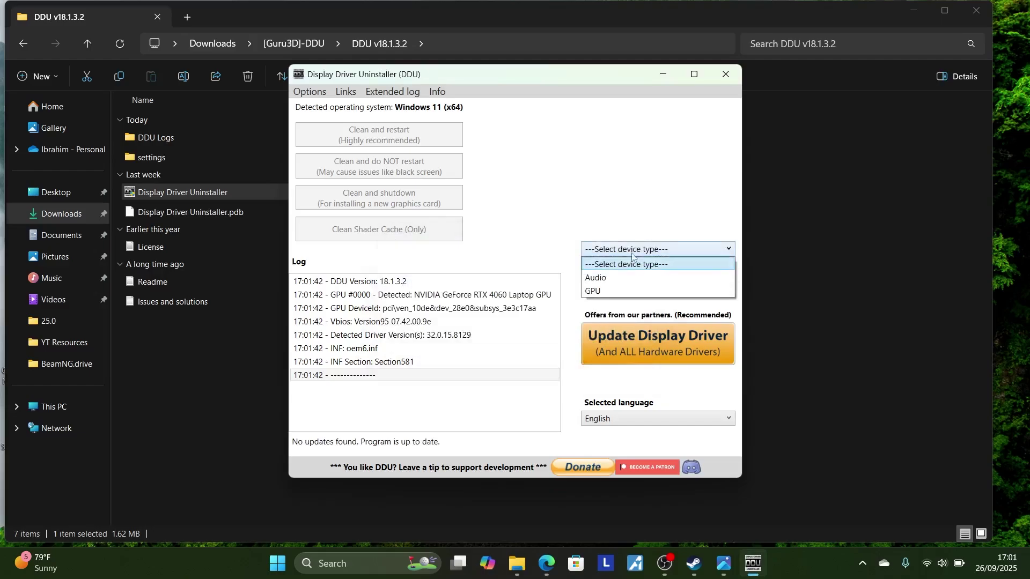
{"action": "left_click", "coordinate": [639, 292]}
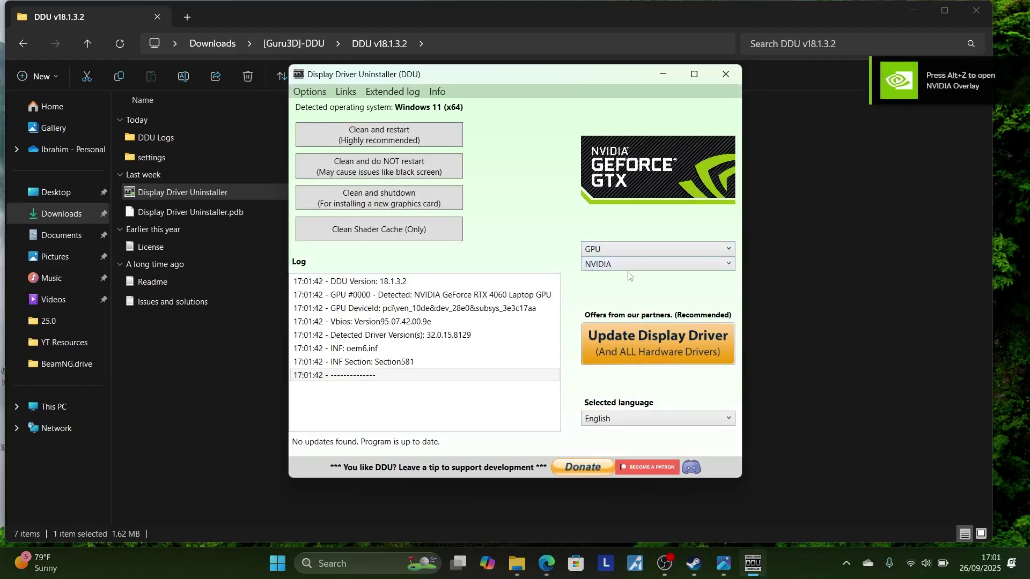
{"action": "left_click", "coordinate": [732, 77]}
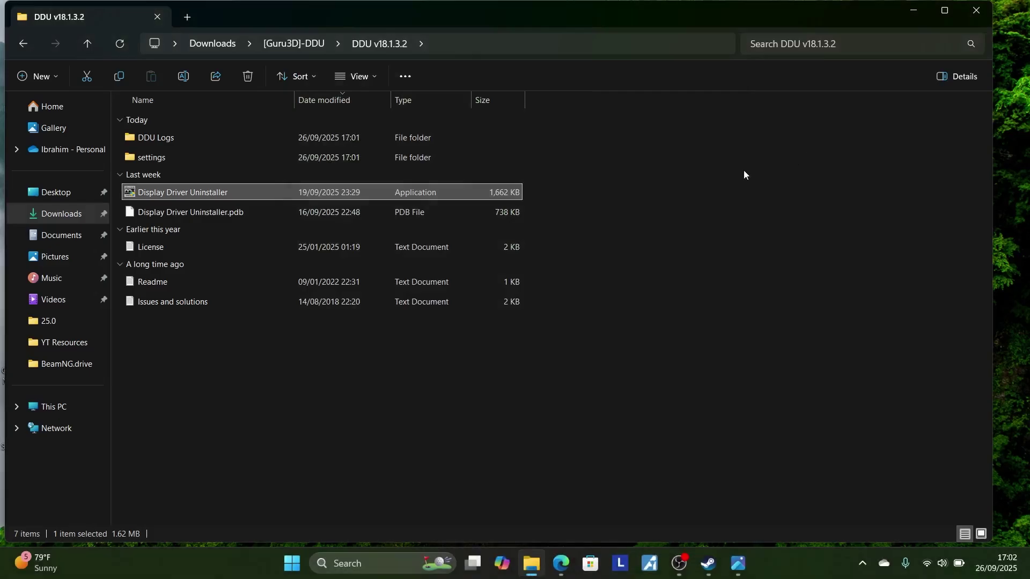
Bring Edge forward on the 'Fix Failed to create Dx11' Google Docs guide tab.
{"action": "left_click", "coordinate": [561, 563]}
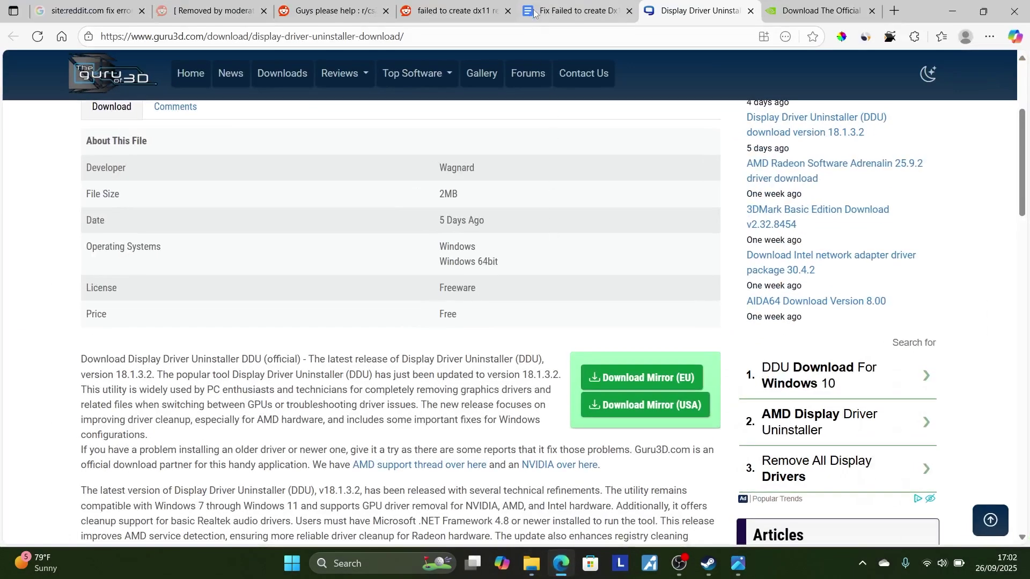
{"action": "left_click", "coordinate": [566, 2]}
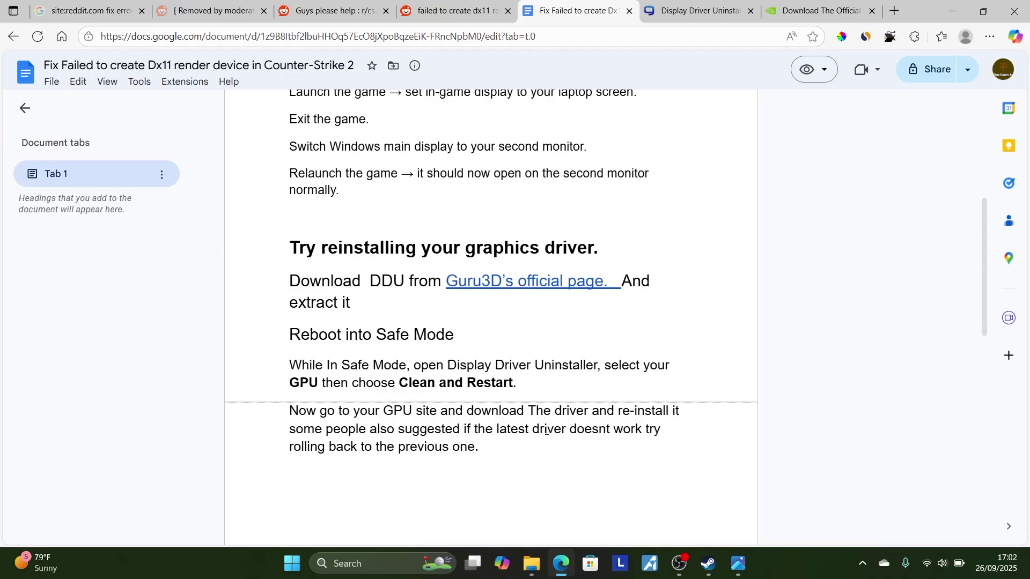
Search NVIDIA drivers for GeForce RTX 40 Series RTX 4060 on Windows 11.
{"action": "left_click", "coordinate": [820, 11]}
{"action": "scroll", "coordinate": [478, 108], "scroll_direction": "down", "scroll_amount": 4}
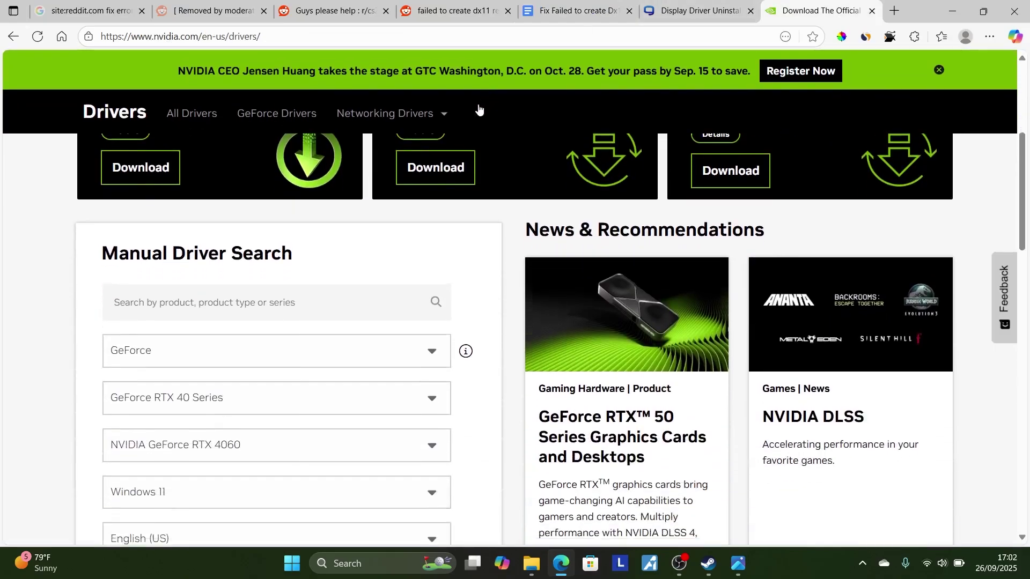
{"action": "mouse_move", "coordinate": [406, 161]}
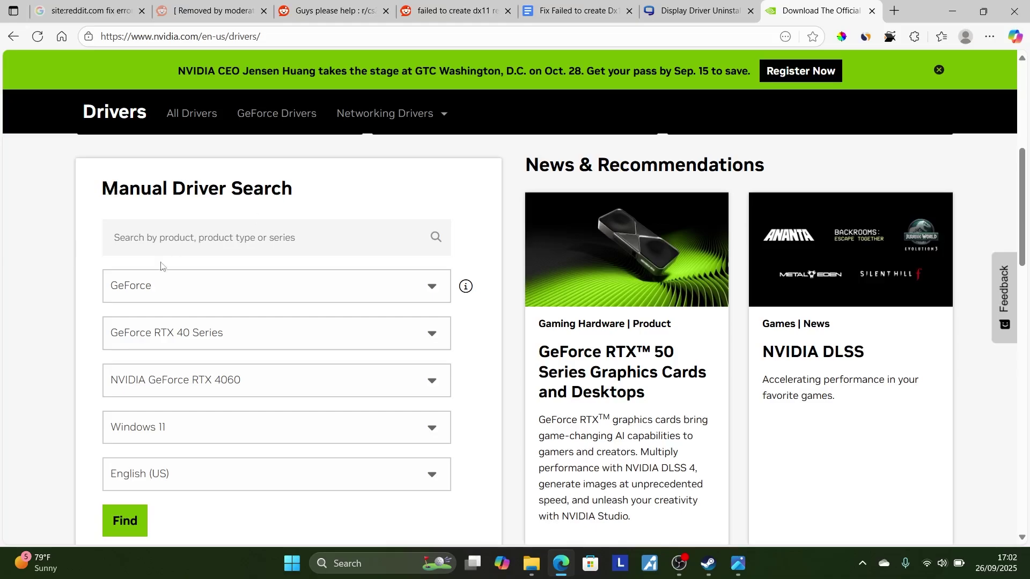
{"action": "left_click", "coordinate": [162, 293]}
{"action": "left_click", "coordinate": [162, 293]}
{"action": "scroll", "coordinate": [223, 418], "scroll_direction": "down", "scroll_amount": 3}
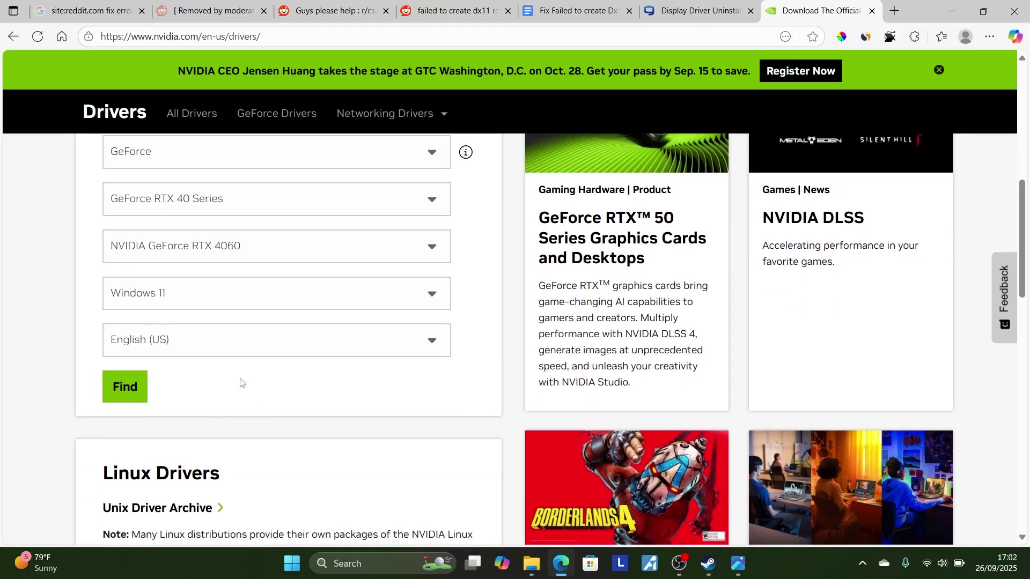
{"action": "left_click", "coordinate": [131, 391]}
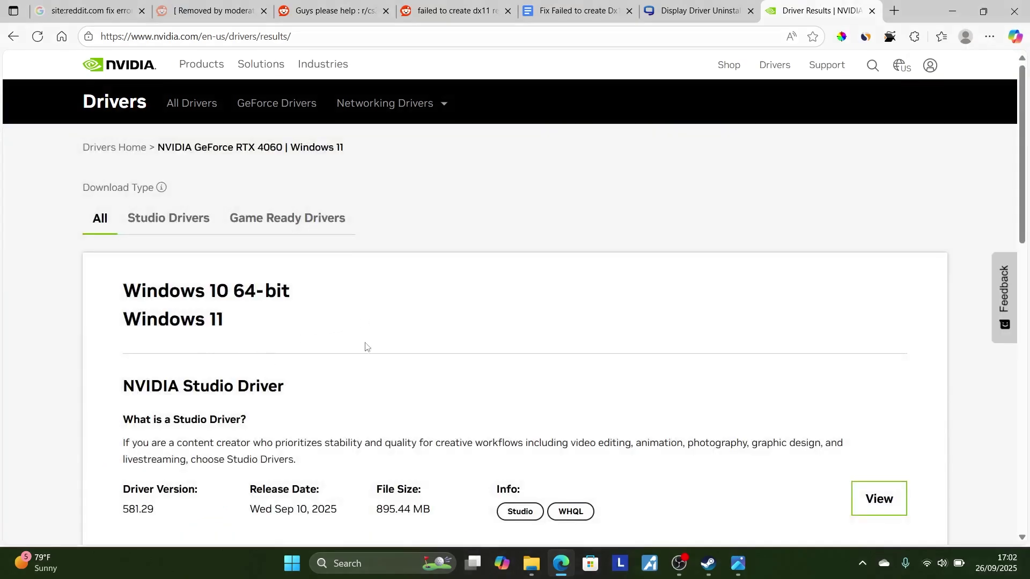
Review the driver 581.29 results, then return to the fix guide document.
{"action": "scroll", "coordinate": [351, 338], "scroll_direction": "down", "scroll_amount": 3}
{"action": "scroll", "coordinate": [351, 338], "scroll_direction": "down", "scroll_amount": 1}
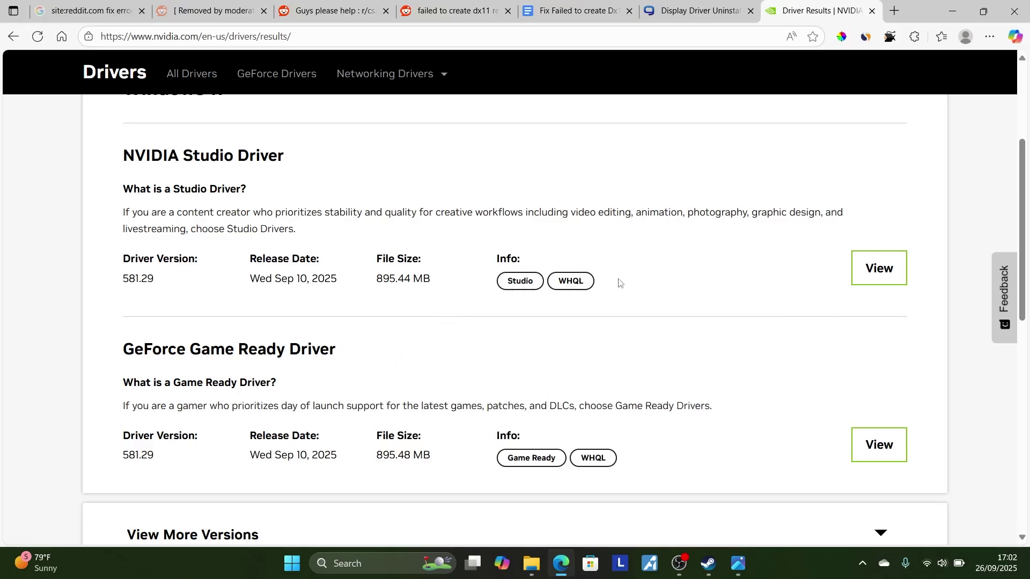
{"action": "left_click", "coordinate": [572, 10]}
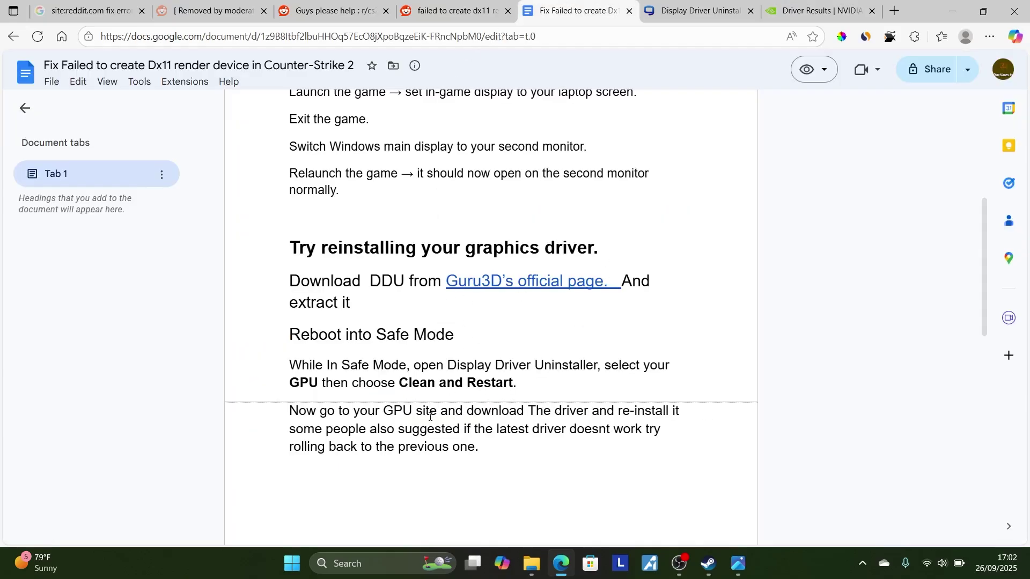